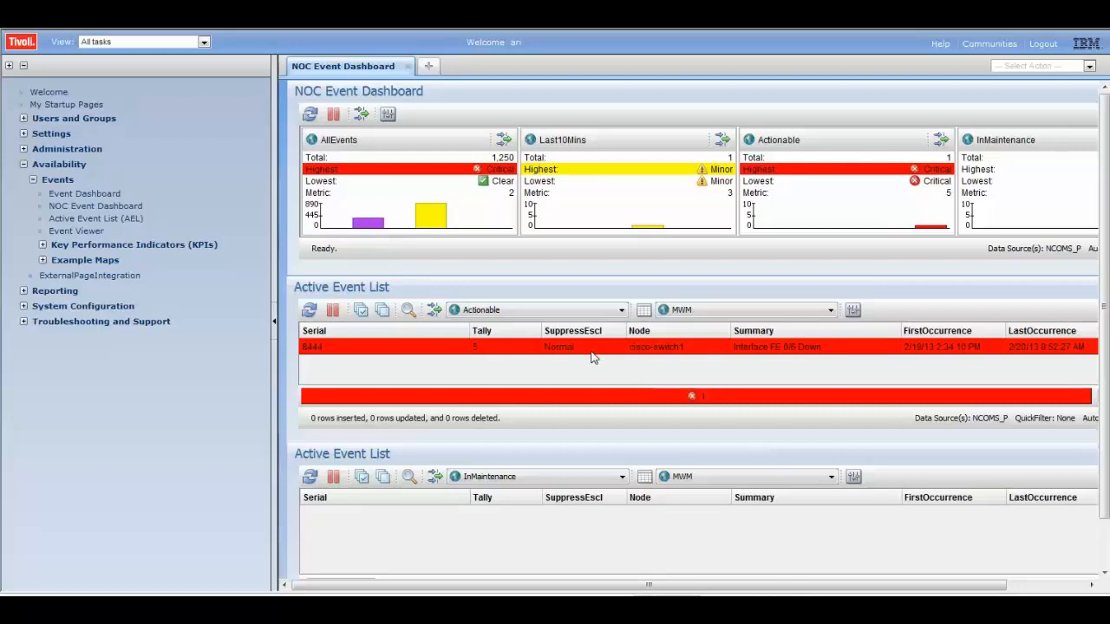
Step: Acknowledge the "Interface FE 0/6 Down" event in the Actionable event list and take ownership of it
{"action": "right_click", "coordinate": [760, 349]}
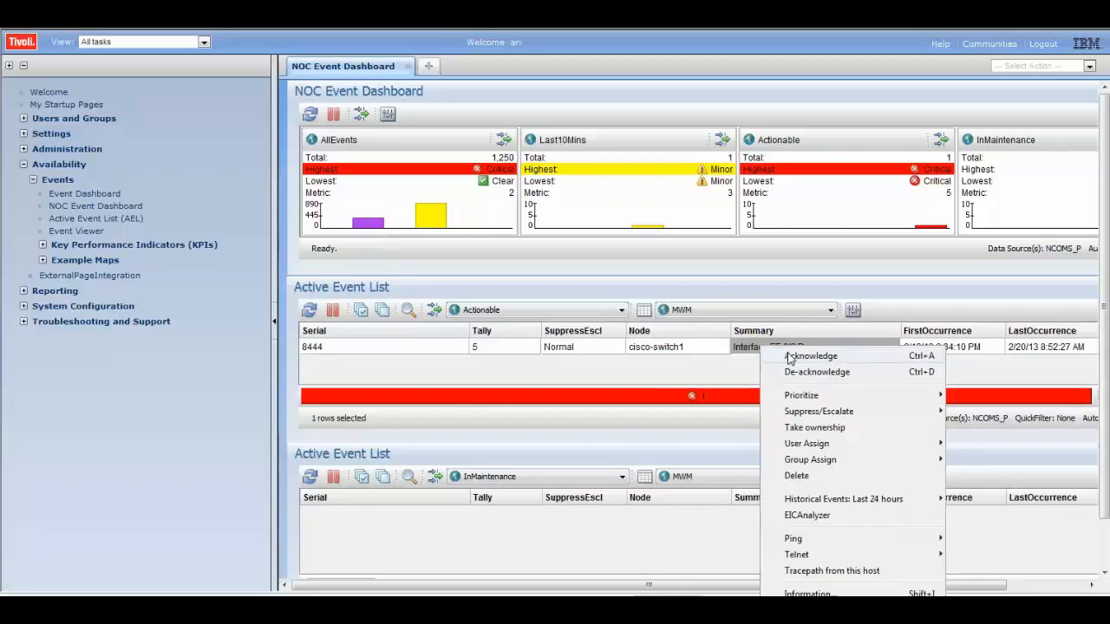
{"action": "left_click", "coordinate": [789, 358]}
{"action": "right_click", "coordinate": [773, 349]}
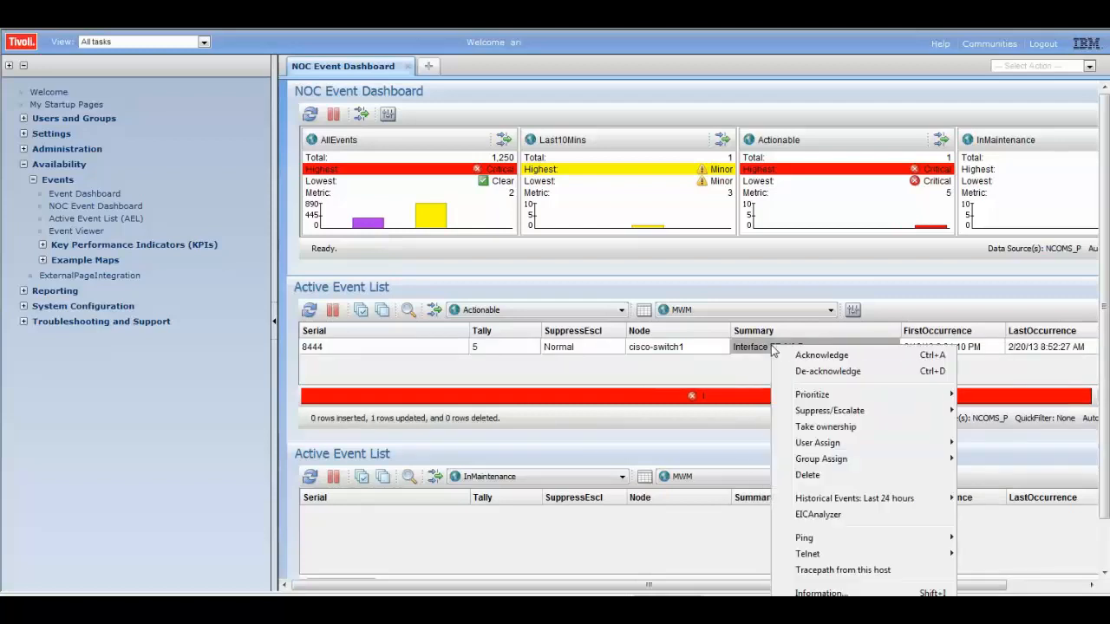
{"action": "left_click", "coordinate": [837, 428]}
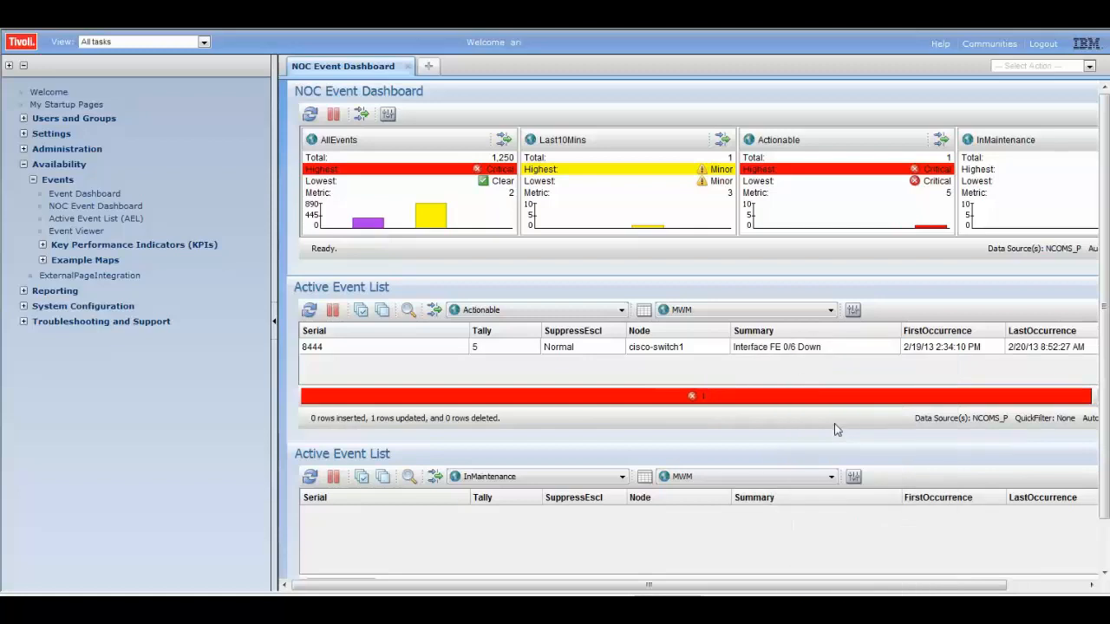
Step: Inspect the alert fields of the "Interface FE 0/6 Down" event down to its owner fields, and close the details
{"action": "double_click", "coordinate": [791, 354]}
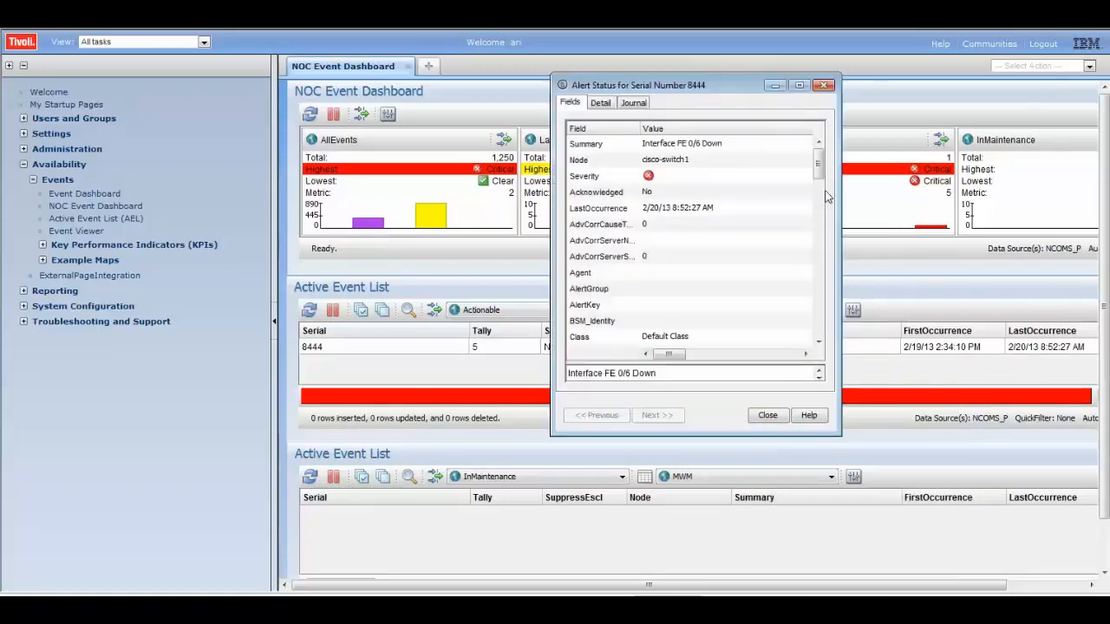
{"action": "left_click_drag", "start_coordinate": [818, 163], "coordinate": [821, 252]}
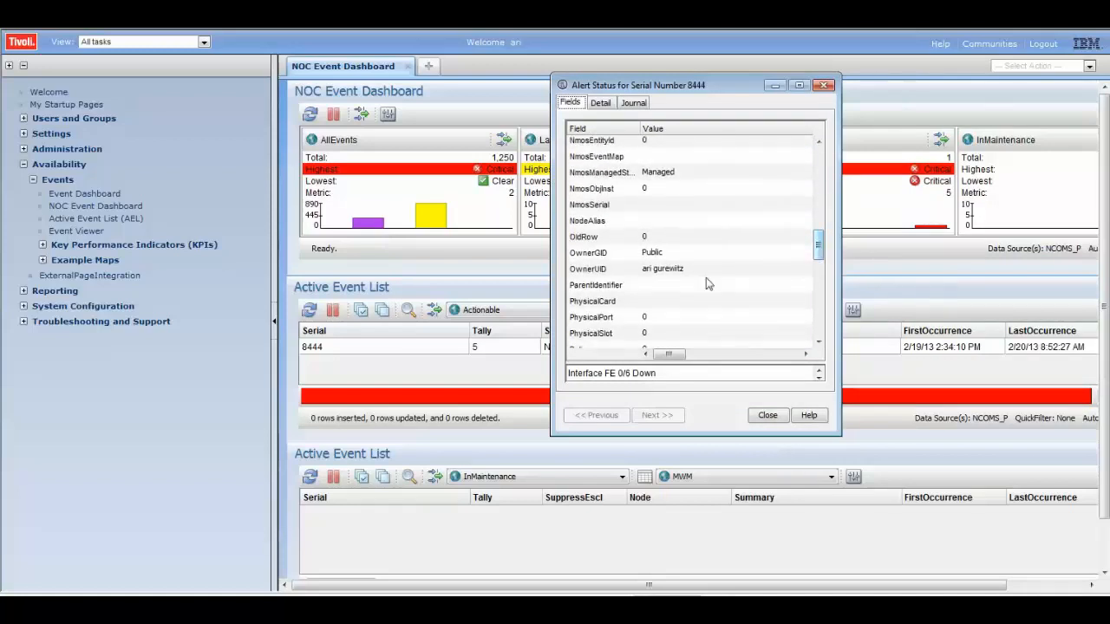
{"action": "left_click", "coordinate": [768, 416]}
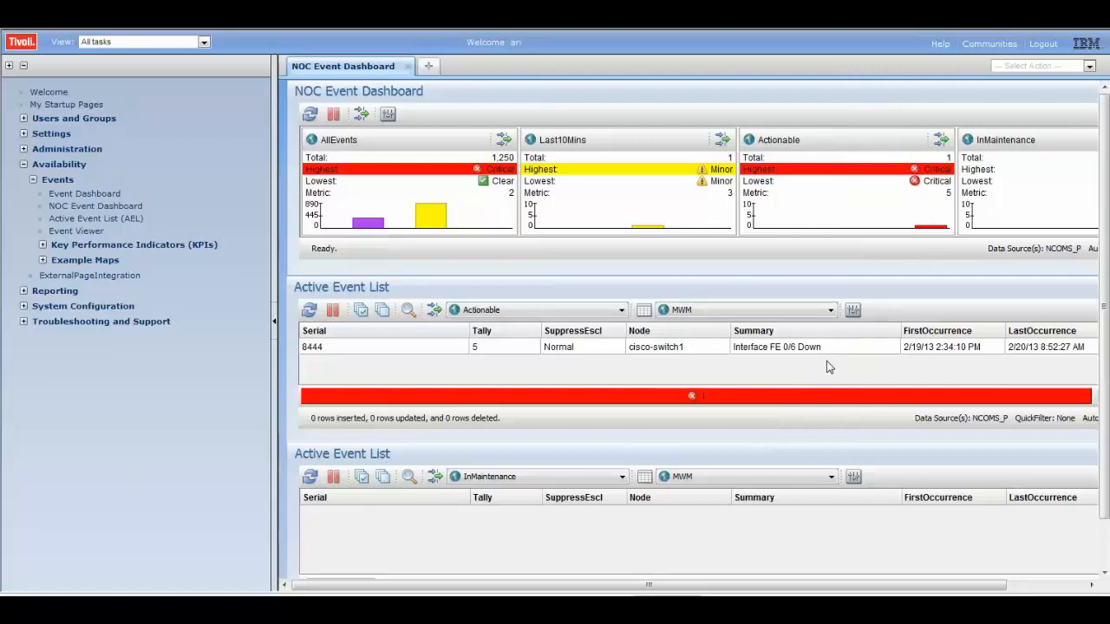
Step: Open the Maintenance Window Management page under Event Automation and narrow the navigation pane
{"action": "left_click", "coordinate": [25, 322]}
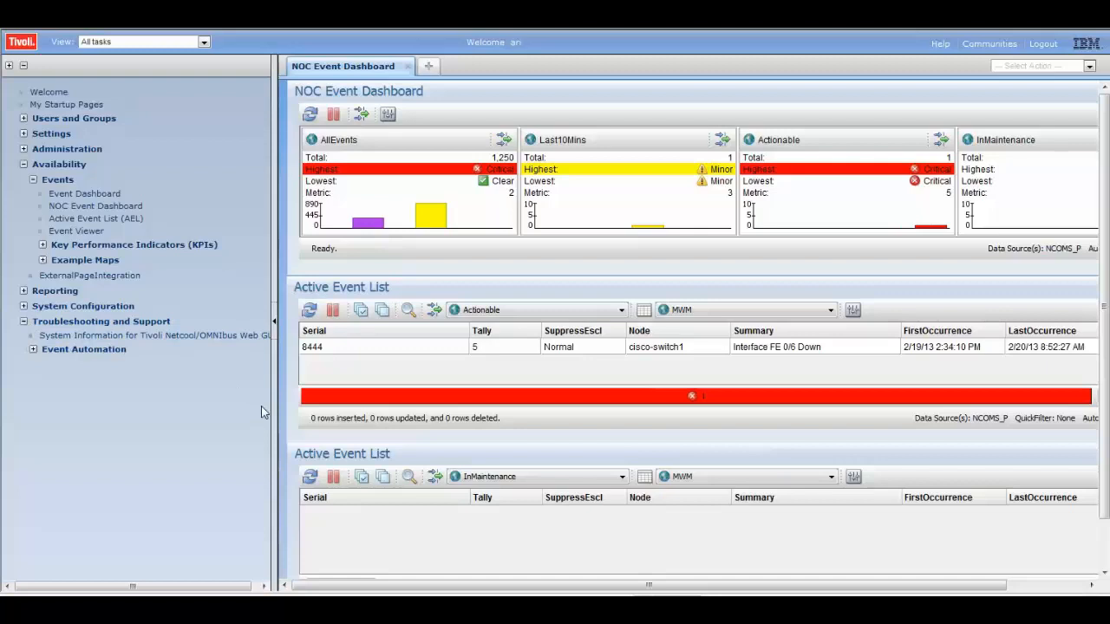
{"action": "left_click", "coordinate": [33, 350]}
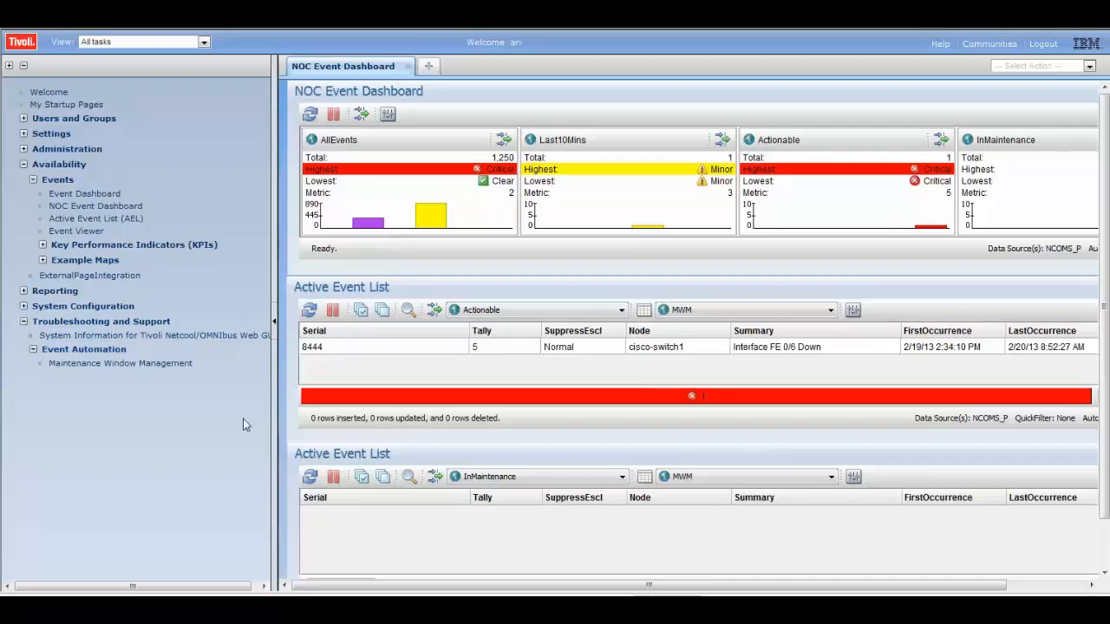
{"action": "left_click_drag", "start_coordinate": [276, 499], "coordinate": [212, 500]}
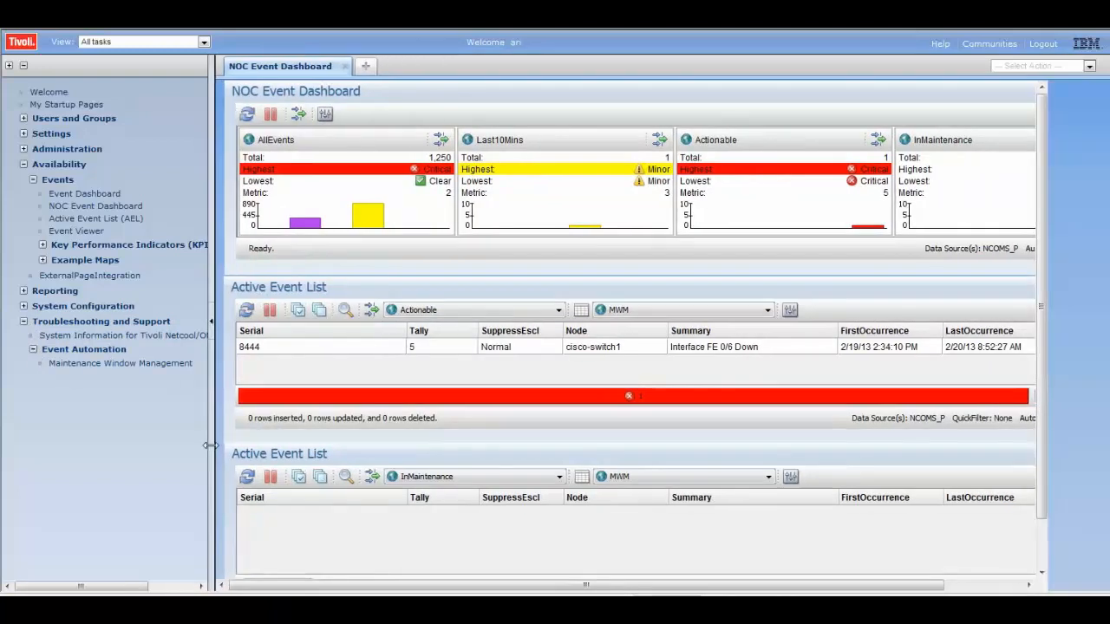
{"action": "left_click", "coordinate": [80, 365]}
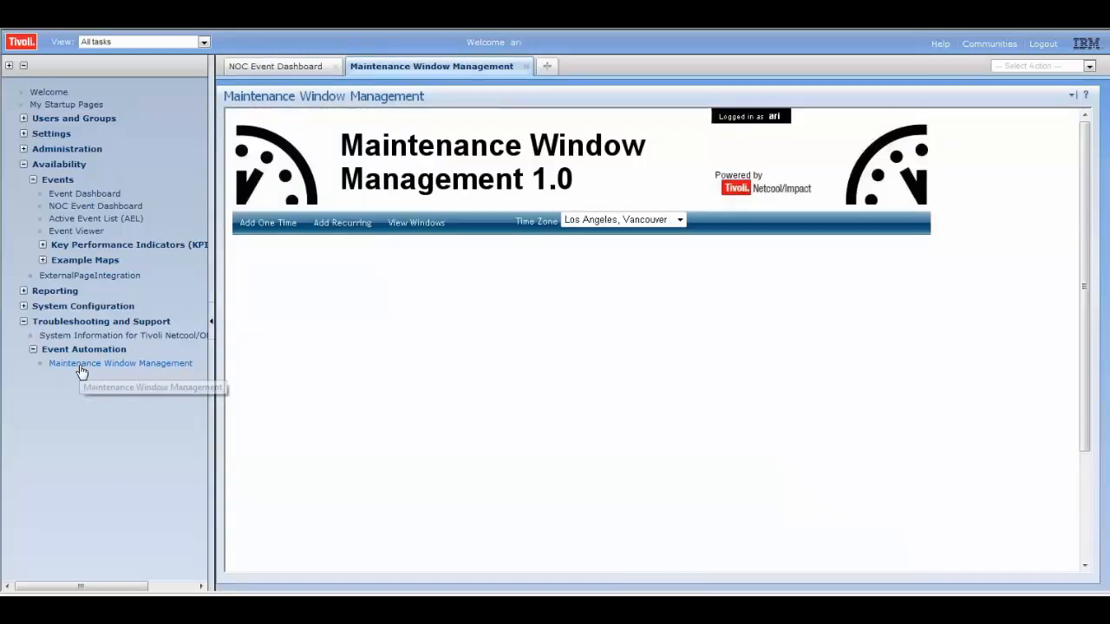
{"action": "left_click", "coordinate": [265, 223]}
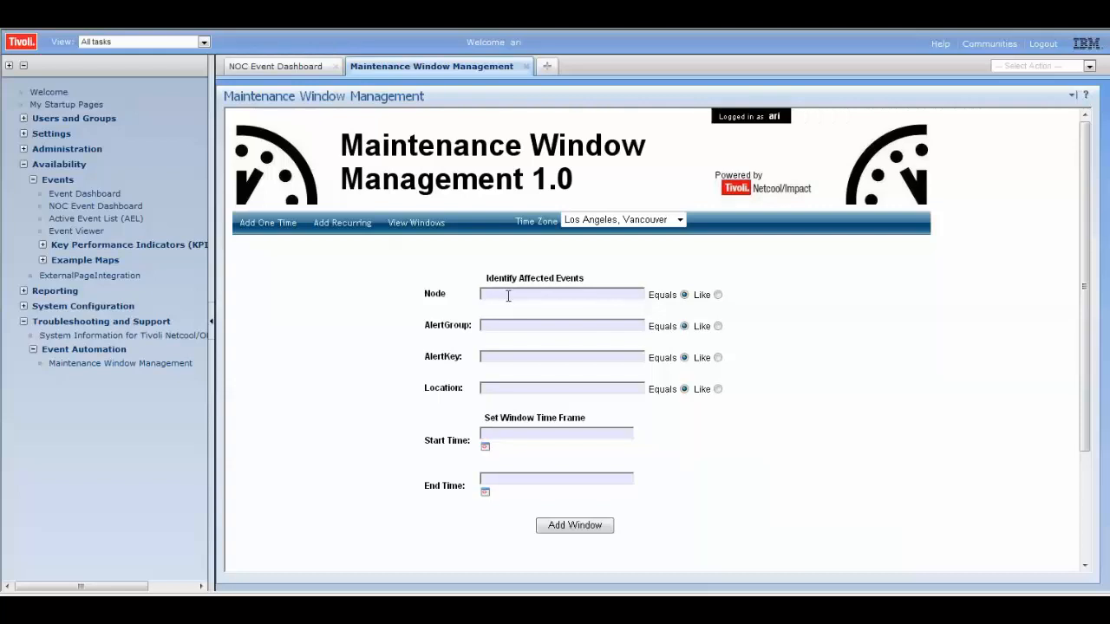
{"action": "type", "text": "cisco-switch1"}
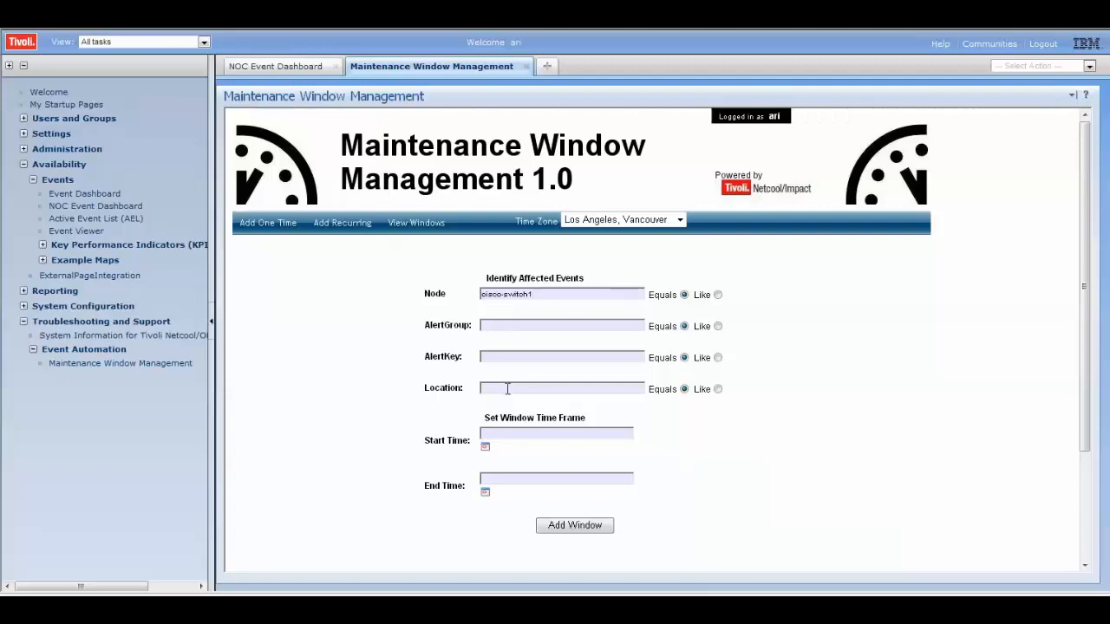
{"action": "left_click", "coordinate": [486, 450]}
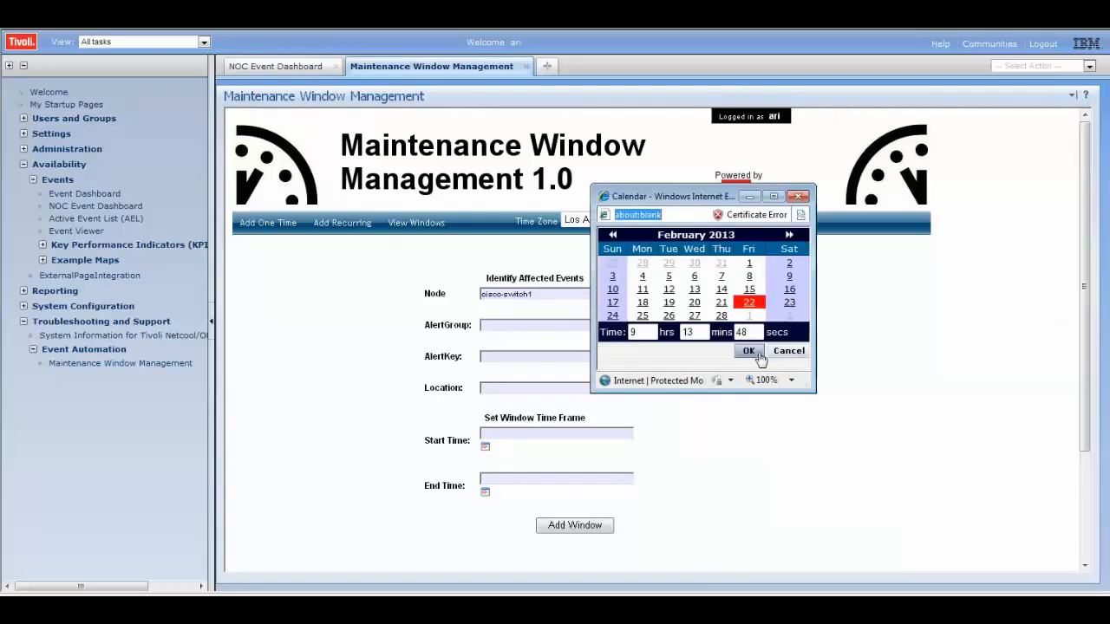
{"action": "left_click", "coordinate": [748, 351]}
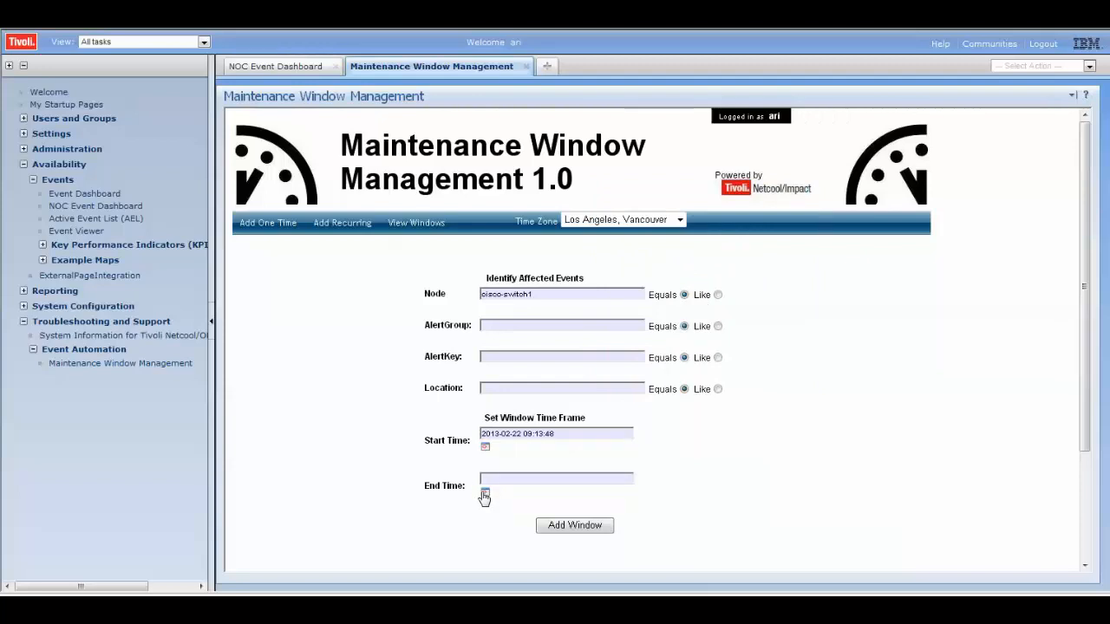
{"action": "left_click", "coordinate": [484, 496]}
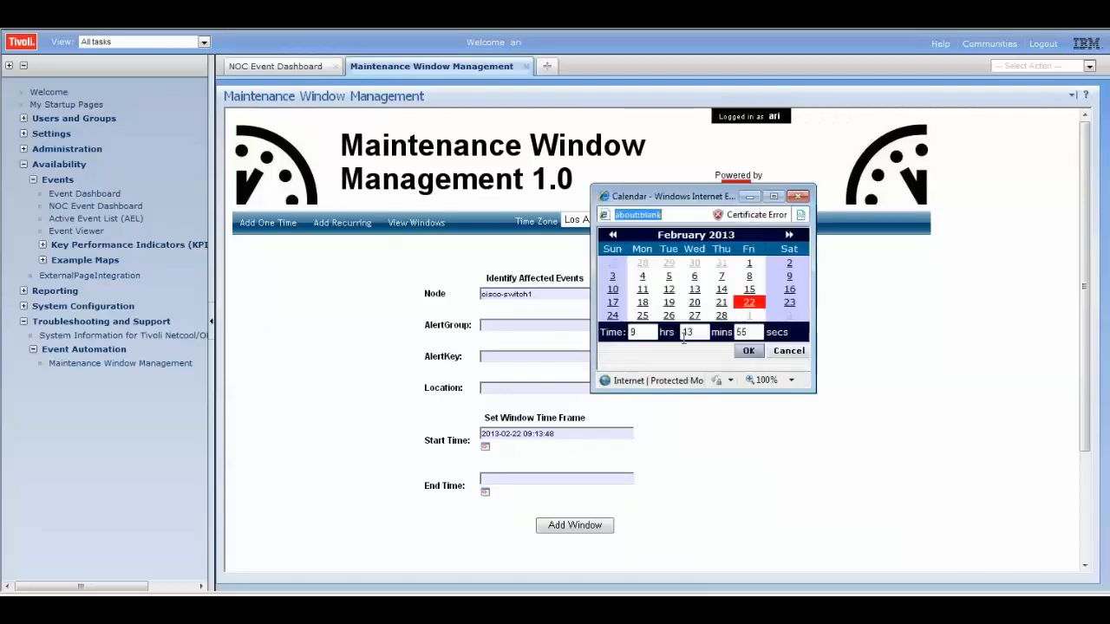
{"action": "key", "text": "Delete"}
{"action": "type", "text": "2"}
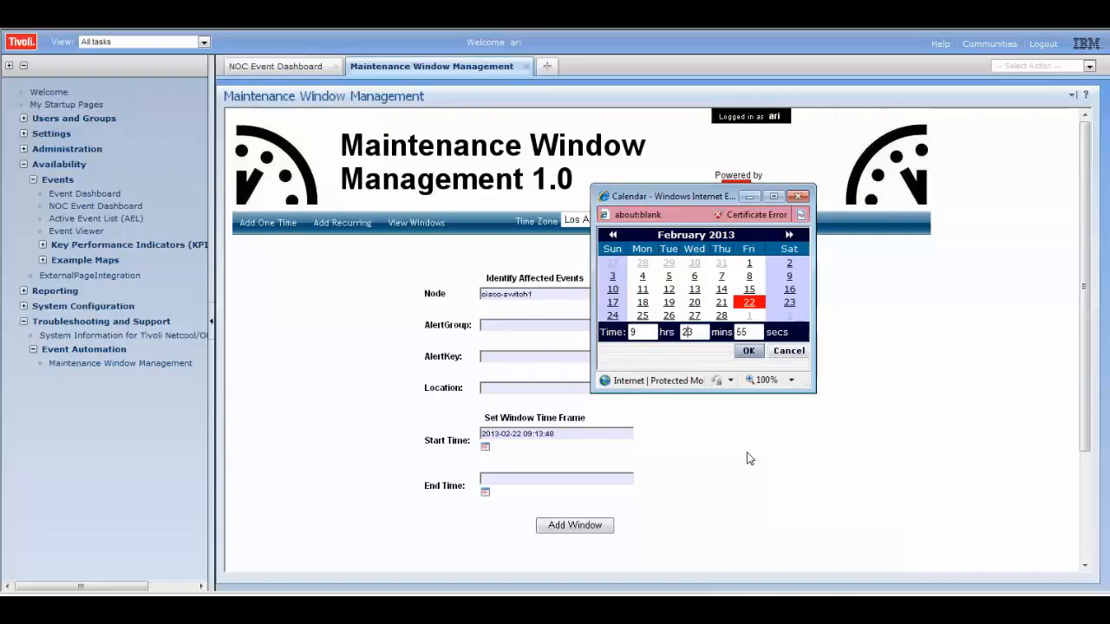
{"action": "left_click", "coordinate": [749, 353]}
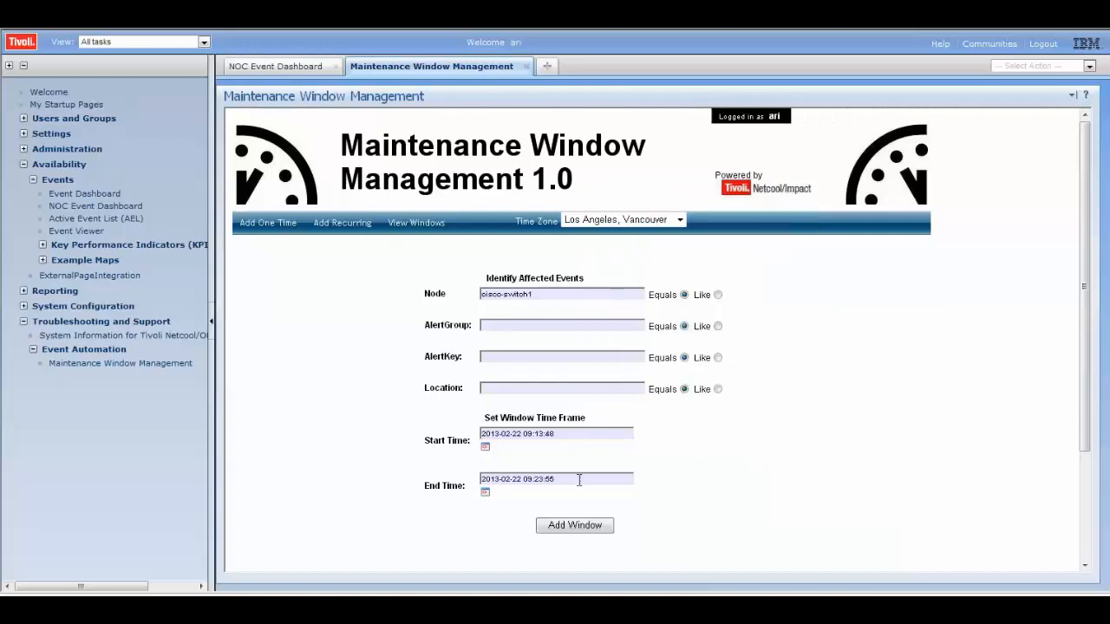
{"action": "left_click", "coordinate": [579, 529]}
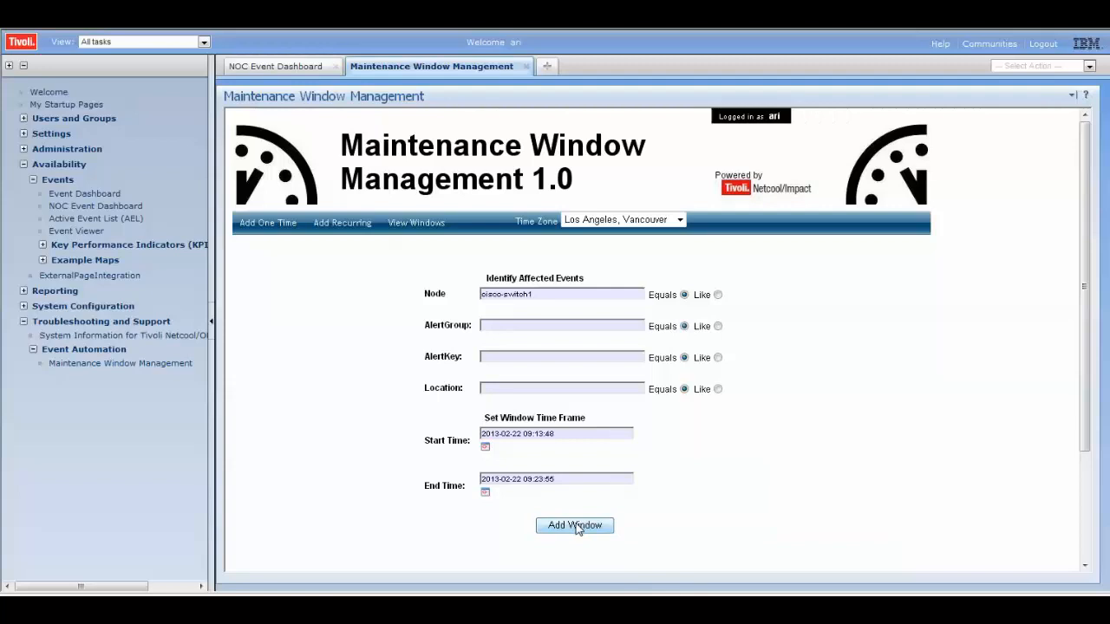
Step: Review the list of one-time maintenance windows and the options for adding a recurring window
{"action": "left_click", "coordinate": [411, 223]}
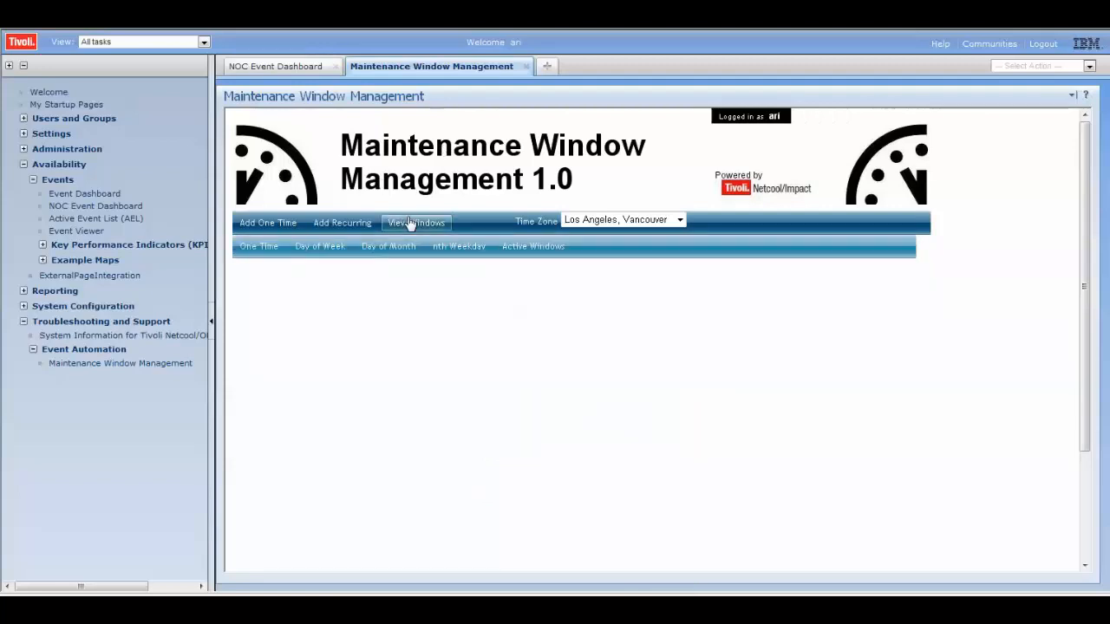
{"action": "left_click", "coordinate": [278, 246]}
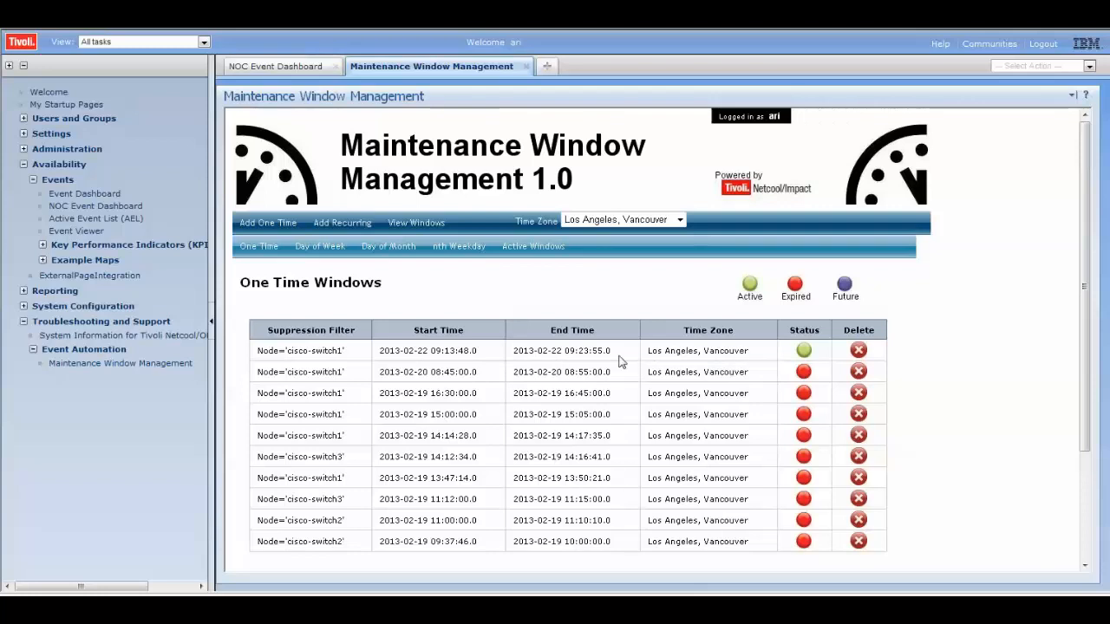
{"action": "left_click", "coordinate": [342, 224]}
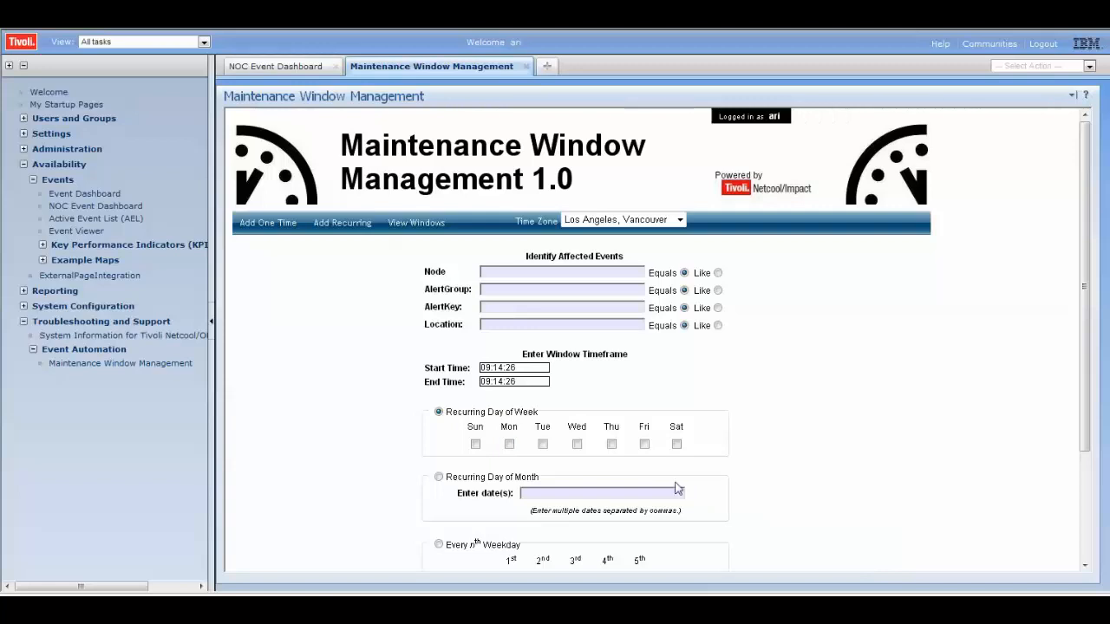
{"action": "mouse_move", "coordinate": [1084, 345]}
{"action": "left_mouse_down"}
{"action": "mouse_move", "coordinate": [1090, 449]}
{"action": "mouse_move", "coordinate": [1093, 328]}
{"action": "left_mouse_up"}
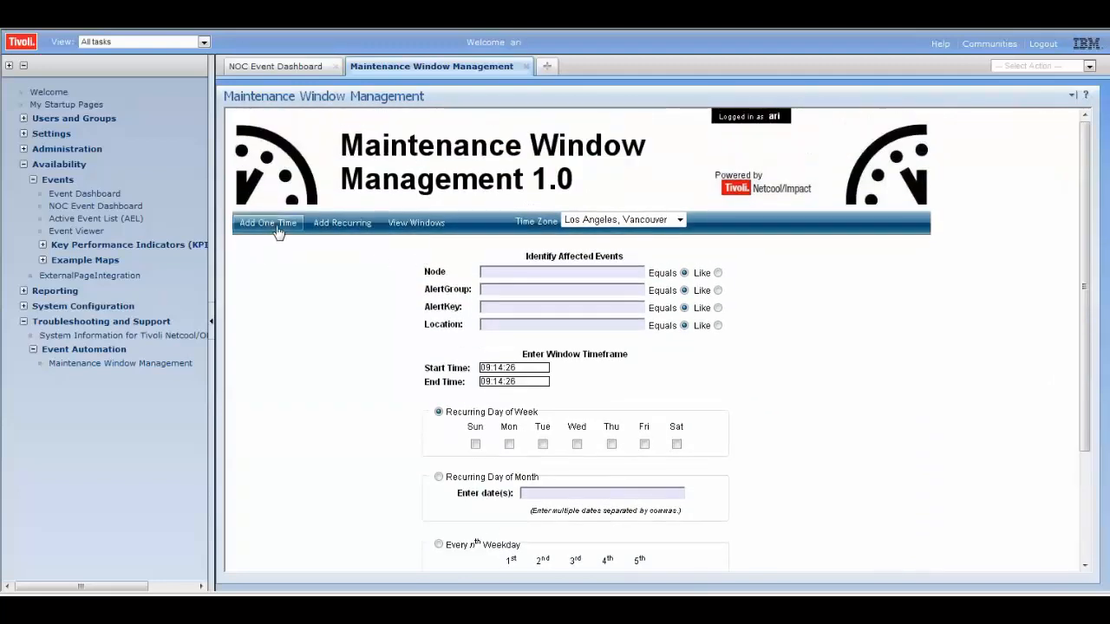
{"action": "left_click", "coordinate": [396, 226]}
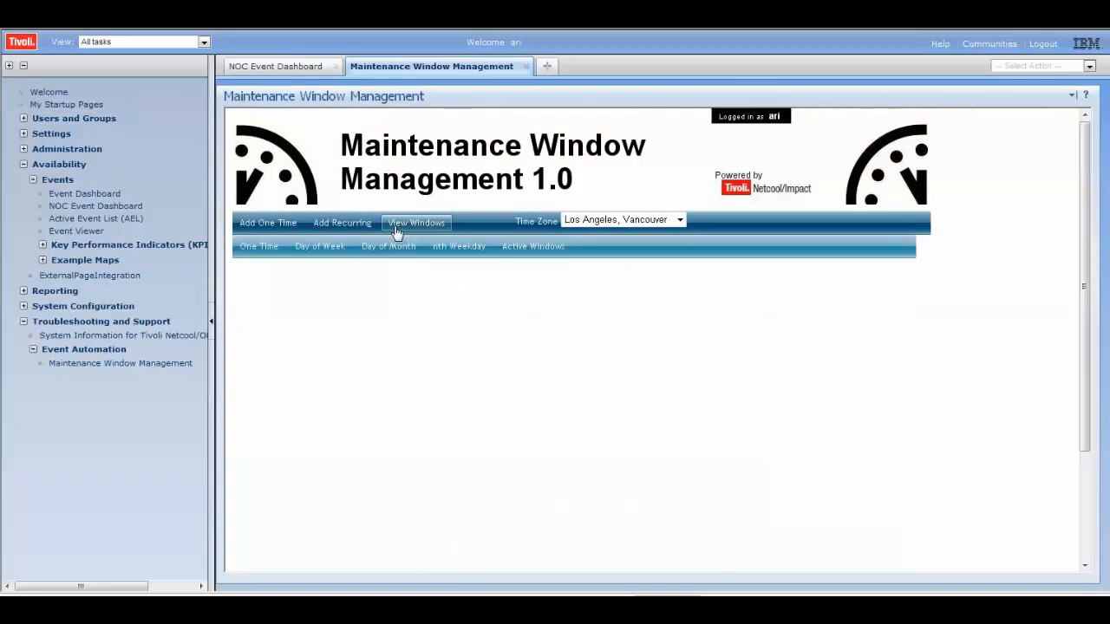
{"action": "left_click", "coordinate": [261, 247]}
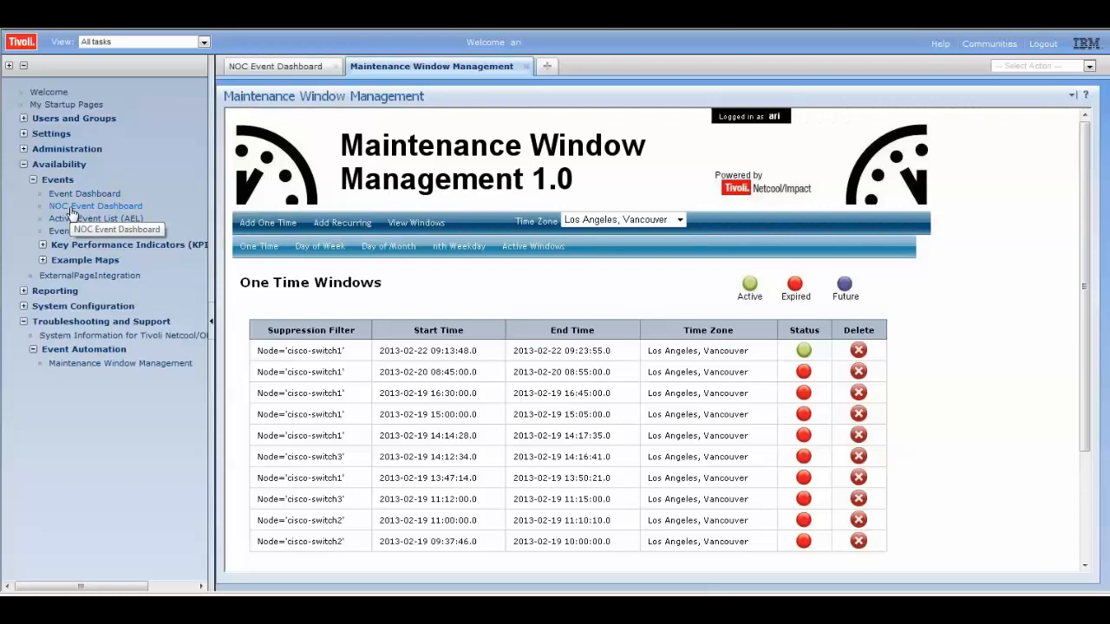
Step: Examine the event summaries and the Actionable and InMaintenance event lists on the NOC Event Dashboard
{"action": "left_click", "coordinate": [282, 68]}
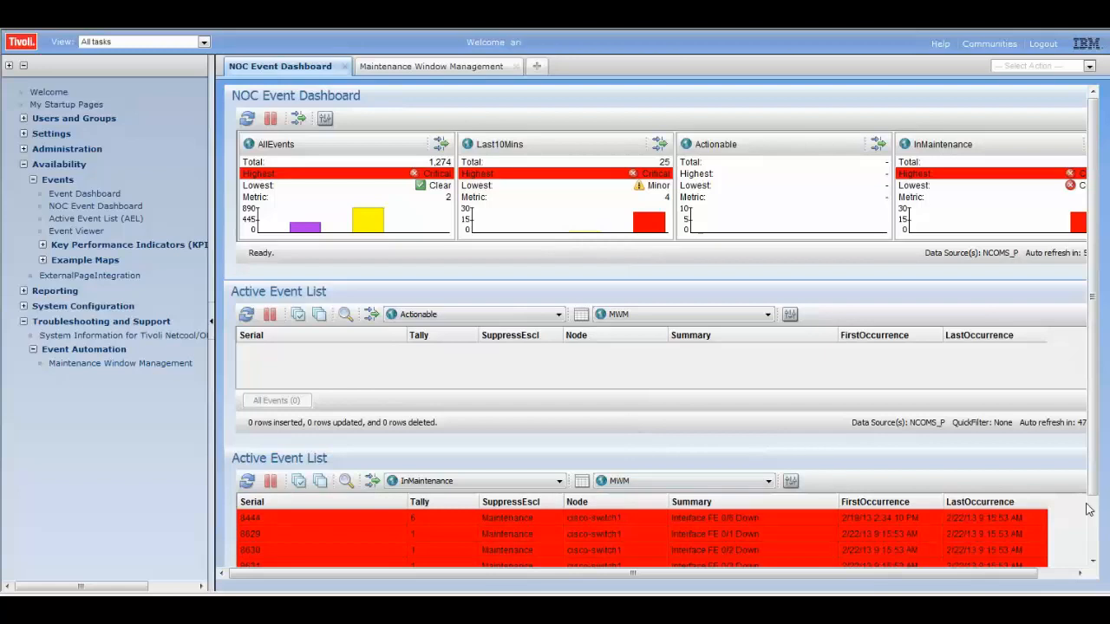
{"action": "scroll", "coordinate": [1093, 511], "scroll_direction": "down", "scroll_amount": 2}
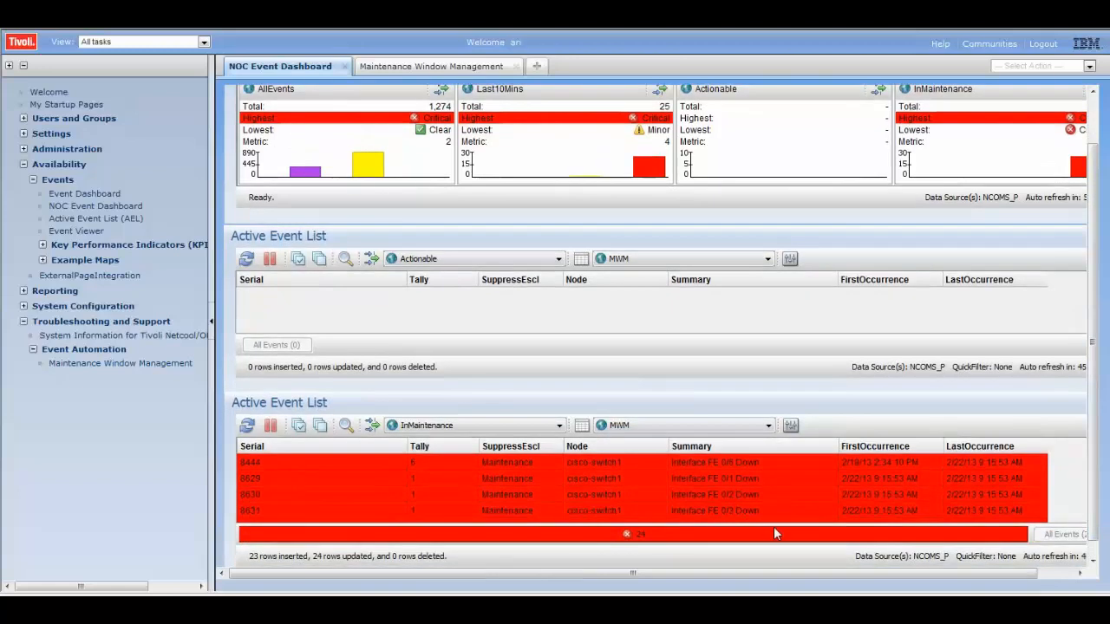
{"action": "left_click_drag", "start_coordinate": [636, 571], "coordinate": [720, 573]}
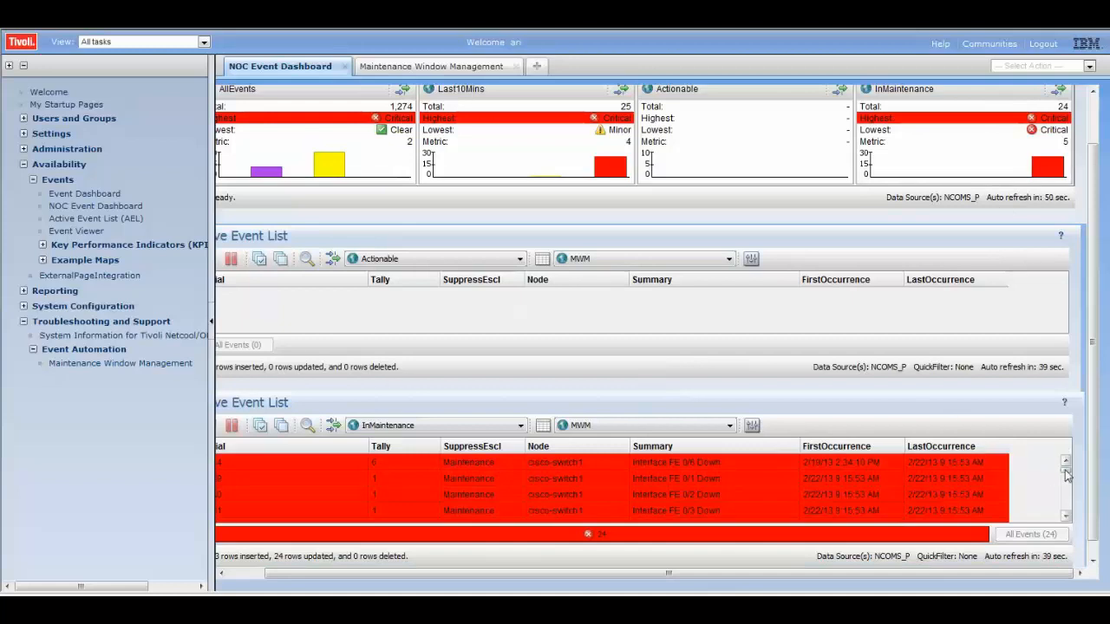
{"action": "scroll", "coordinate": [1066, 479], "scroll_direction": "down", "scroll_amount": 1}
{"action": "mouse_move", "coordinate": [1066, 479]}
{"action": "left_mouse_down"}
{"action": "mouse_move", "coordinate": [1066, 514]}
{"action": "mouse_move", "coordinate": [1064, 468]}
{"action": "left_mouse_up"}
{"action": "left_click_drag", "start_coordinate": [529, 572], "coordinate": [475, 578]}
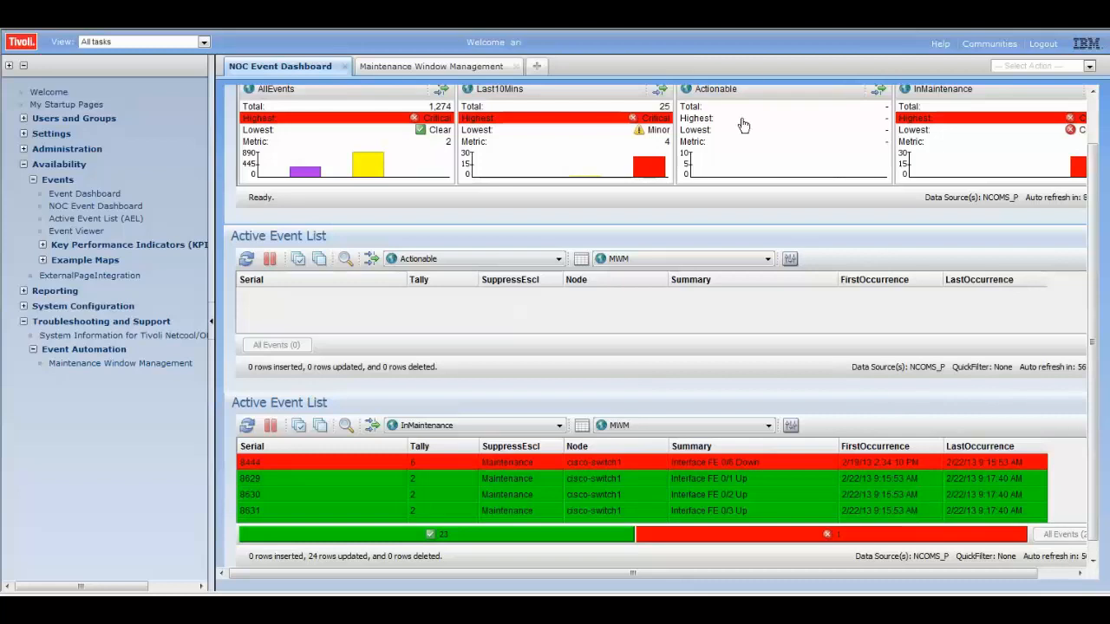
{"action": "scroll", "coordinate": [1095, 131], "scroll_direction": "up", "scroll_amount": 2}
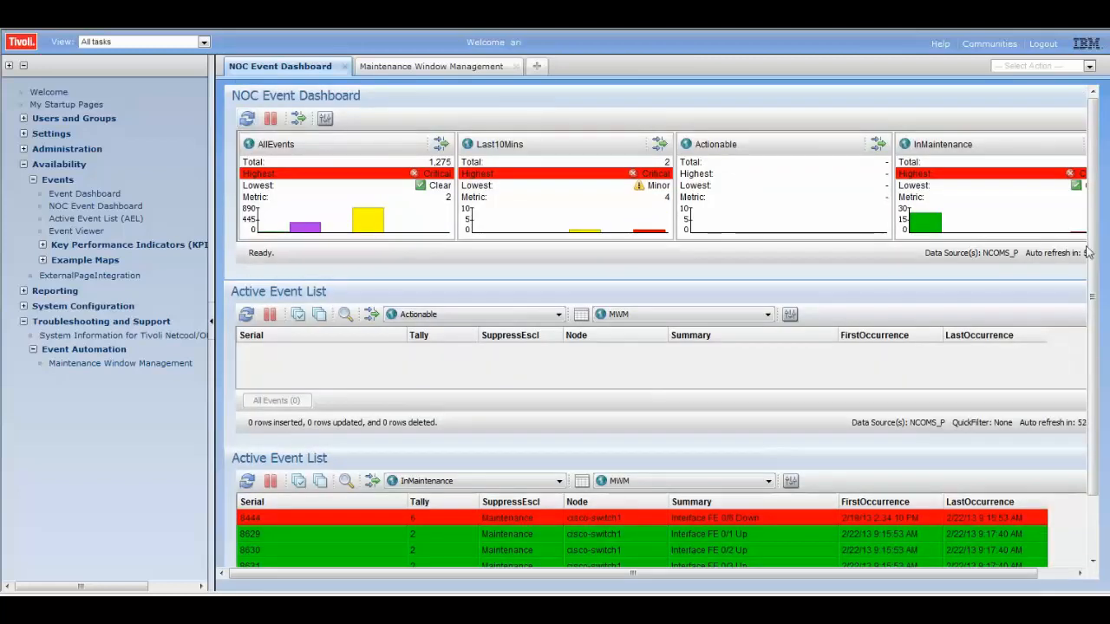
{"action": "scroll", "coordinate": [1089, 251], "scroll_direction": "down", "scroll_amount": 2}
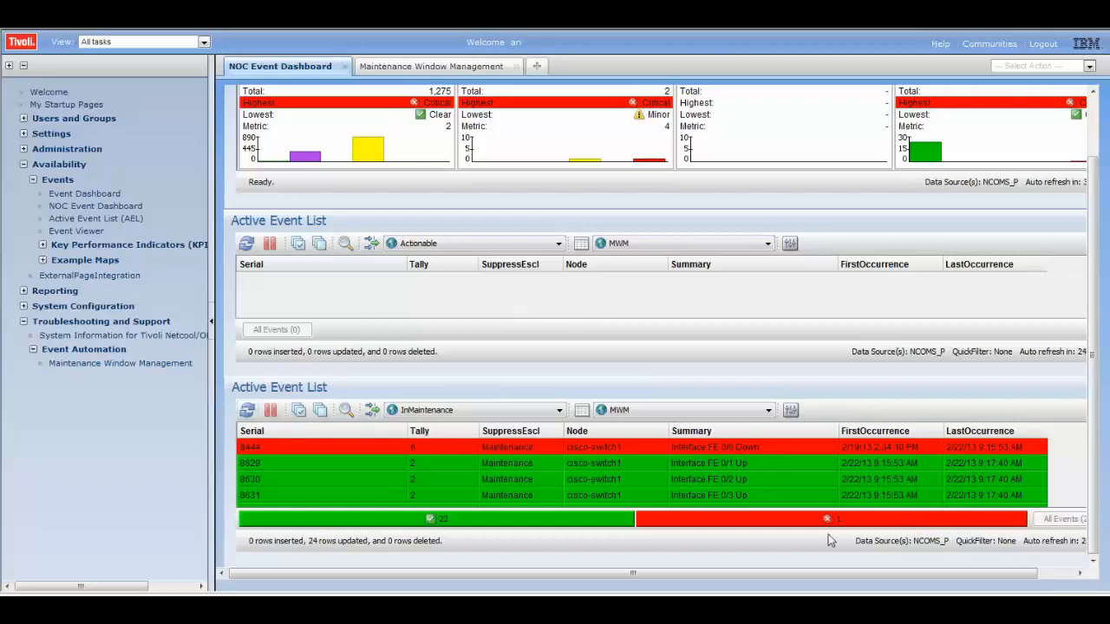
{"action": "scroll", "coordinate": [310, 438], "scroll_direction": "up", "scroll_amount": 2}
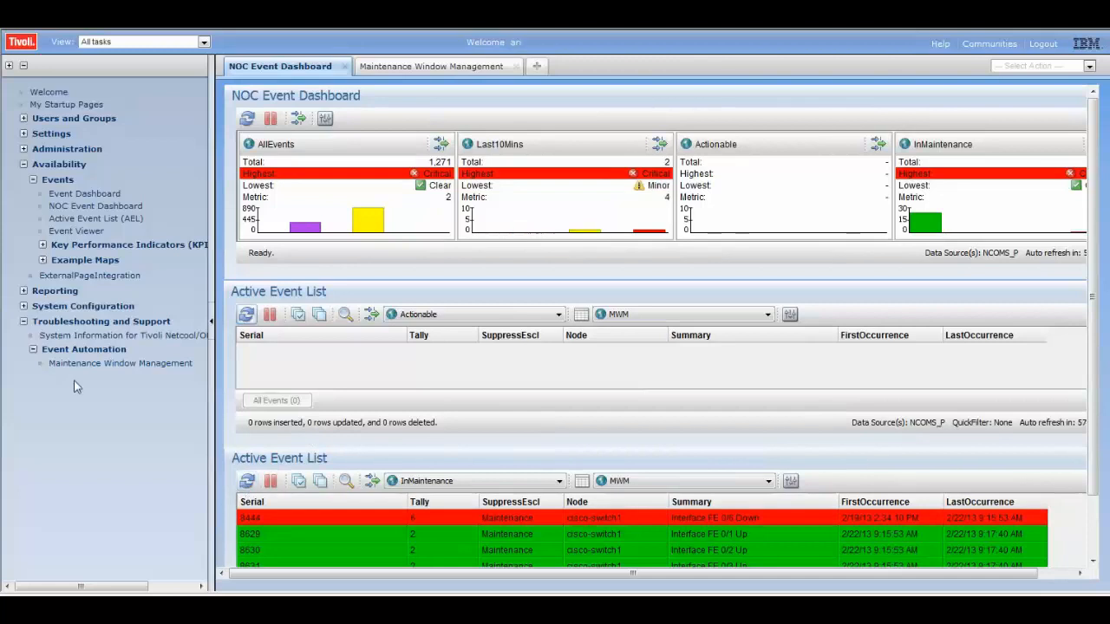
Step: Recheck the status of the one-time windows in Maintenance Window Management
{"action": "left_click", "coordinate": [116, 364]}
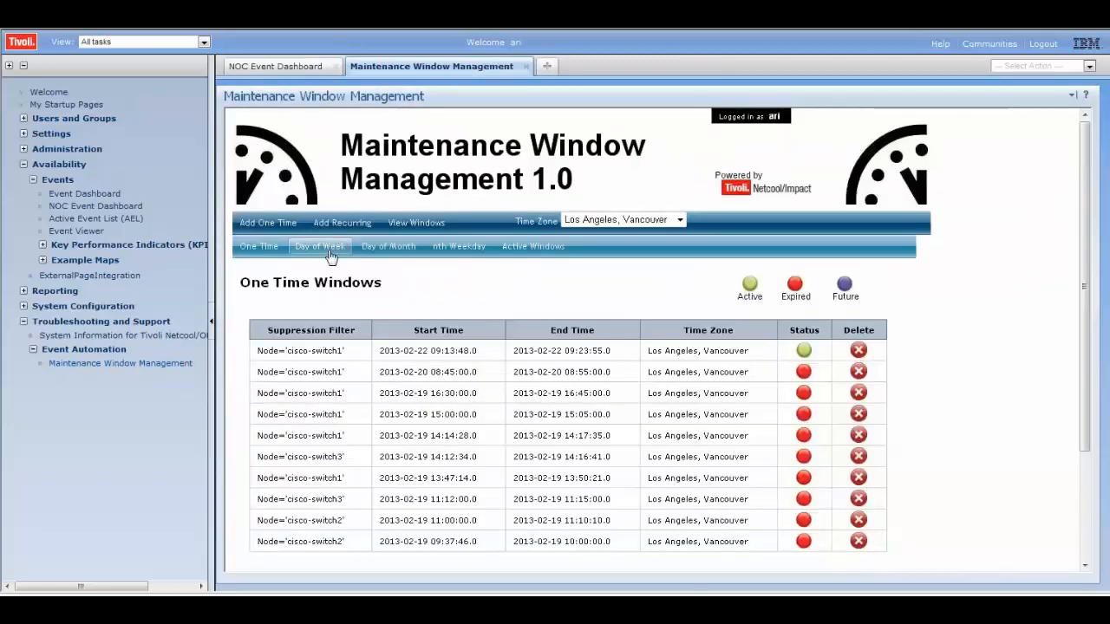
{"action": "left_click", "coordinate": [260, 248]}
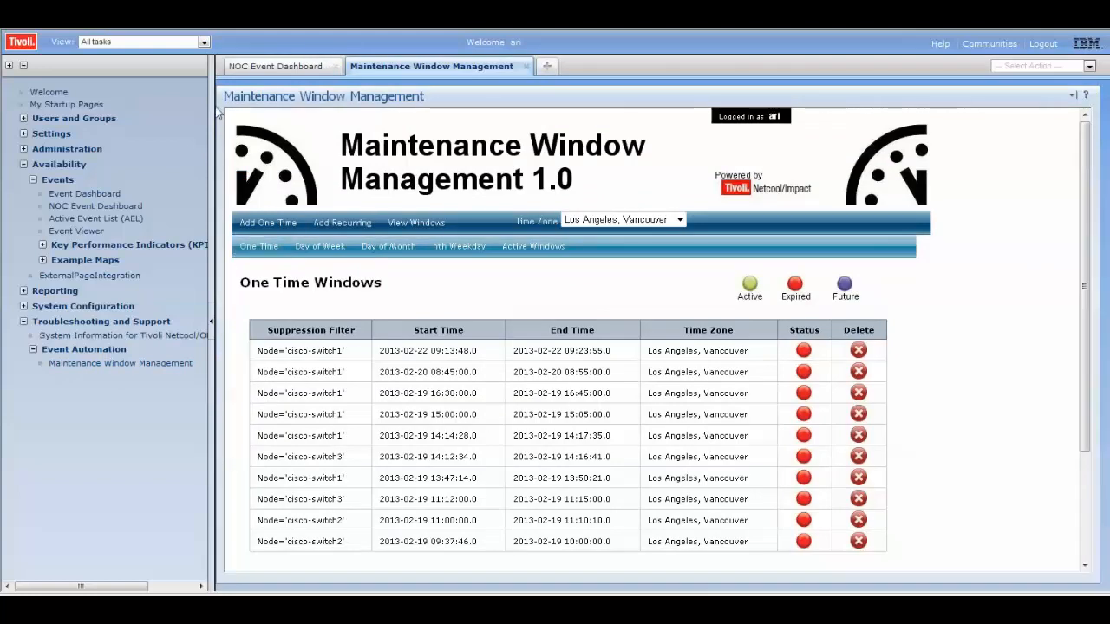
Step: Return to the NOC Event Dashboard and open the alert details of the Actionable "Interface FE 0/6 Down" event
{"action": "left_click", "coordinate": [274, 69]}
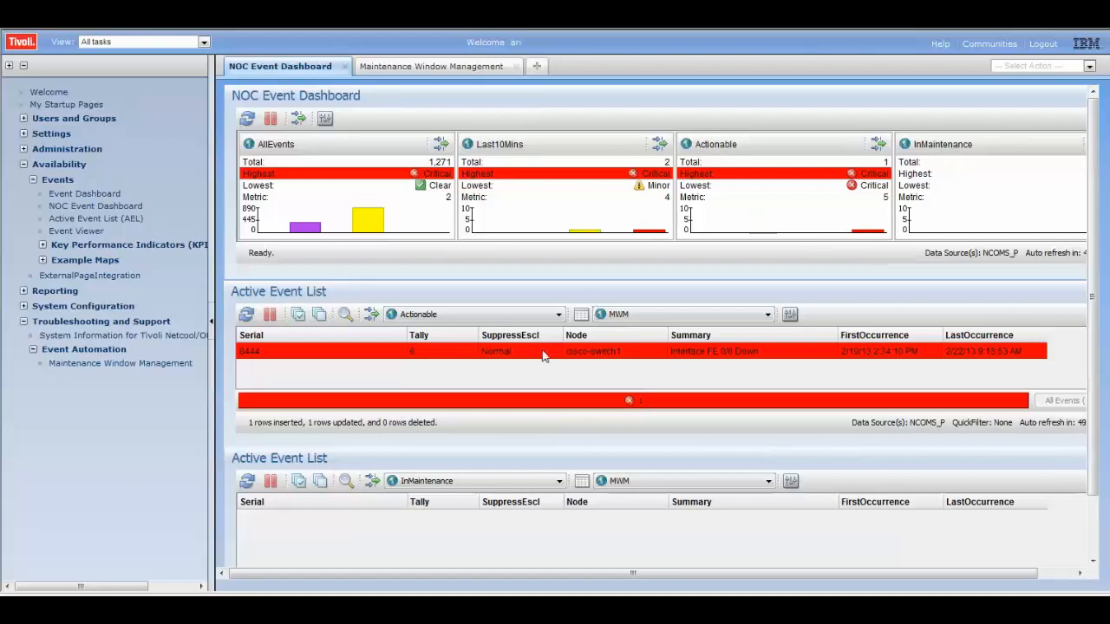
{"action": "double_click", "coordinate": [786, 358]}
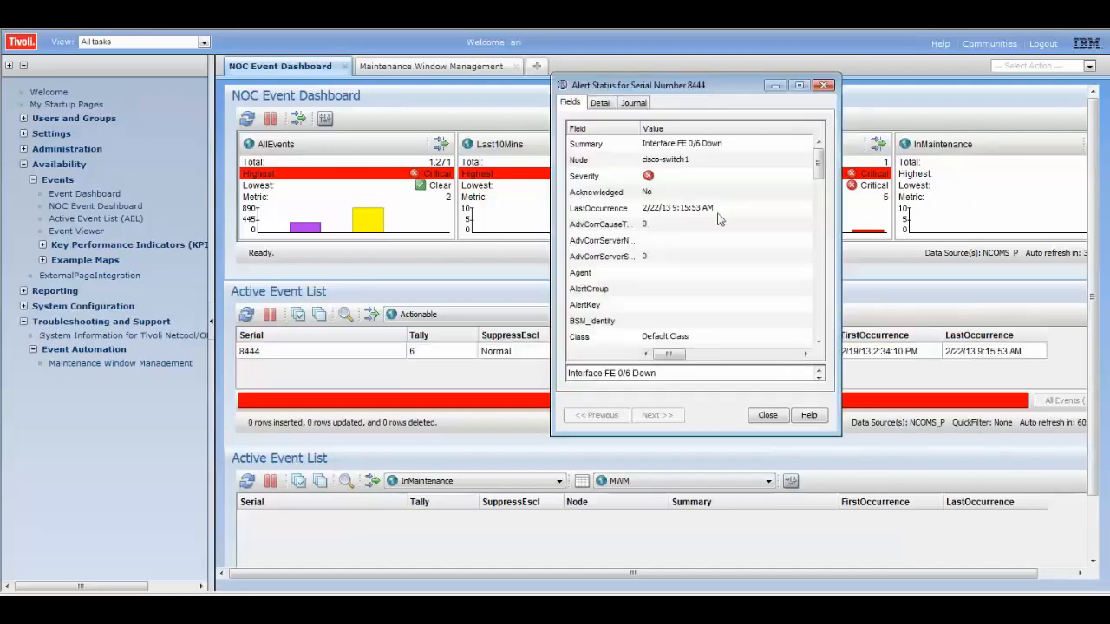
Step: Start a new journal entry for the Interface FE 0/6 Down event with the text "Took ownership of event, rebooted"
{"action": "left_click", "coordinate": [634, 103]}
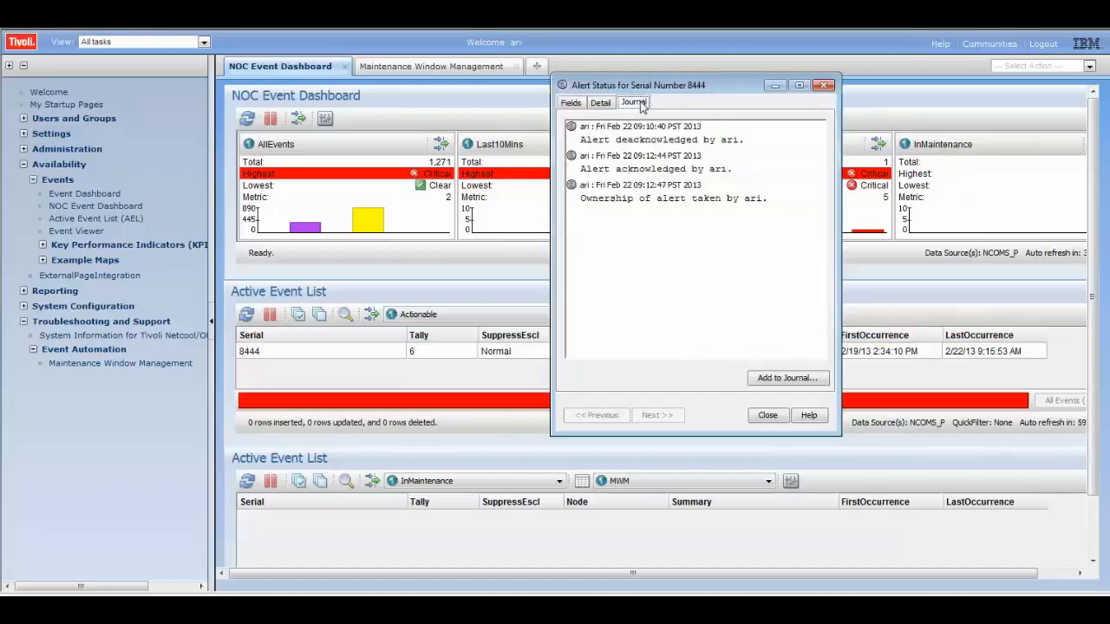
{"action": "left_click", "coordinate": [774, 378]}
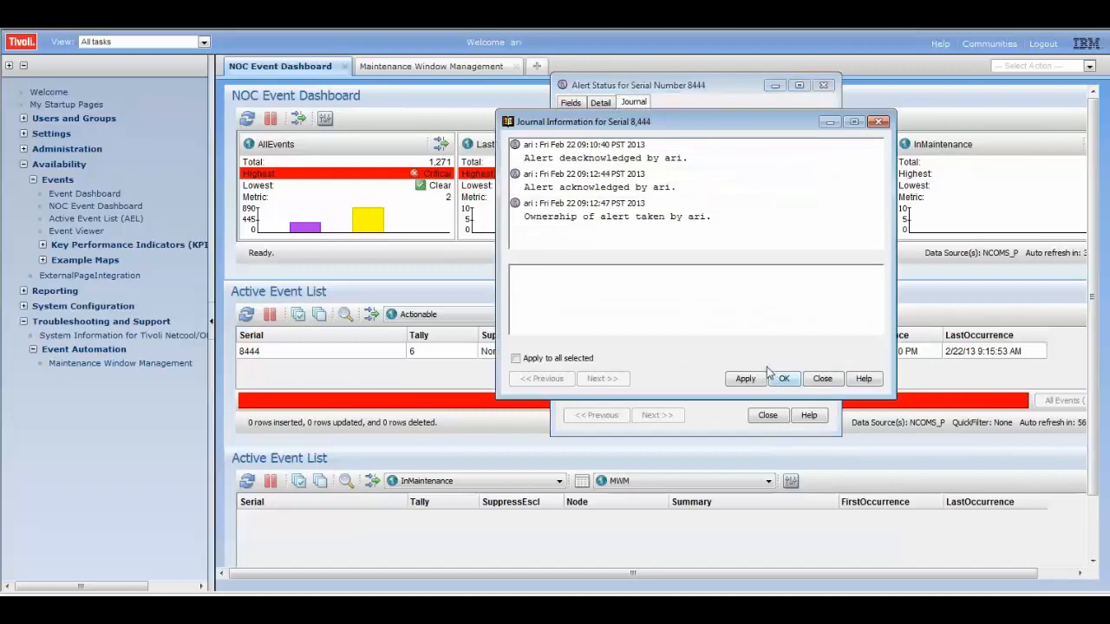
{"action": "left_click", "coordinate": [705, 307]}
{"action": "type", "text": "Took ownership of even"}
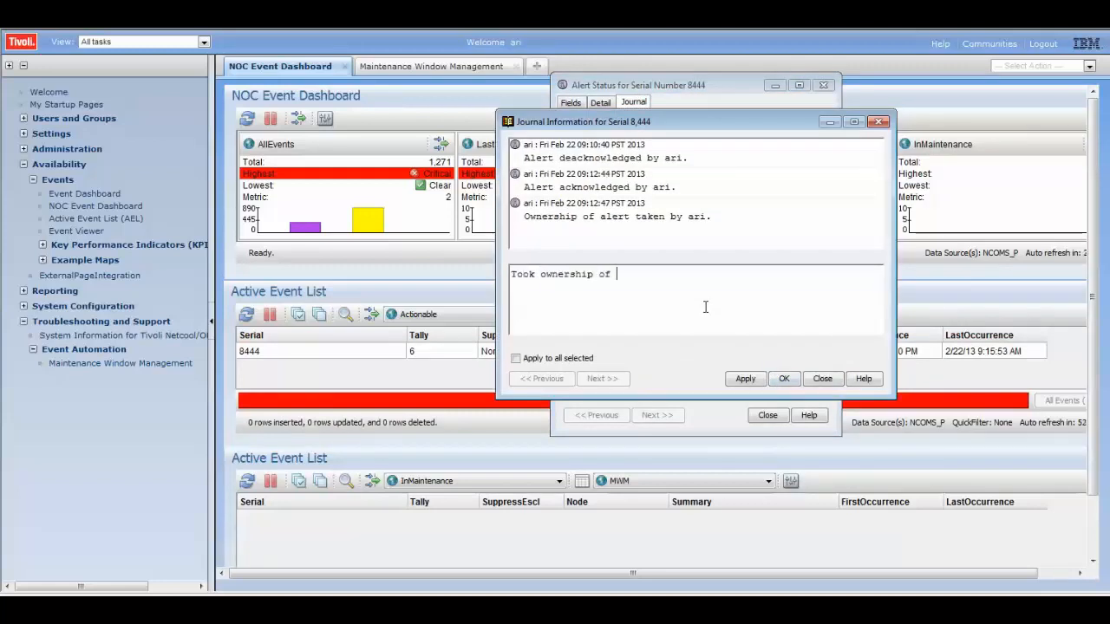
{"action": "type", "text": "t, re"}
{"action": "type", "text": "oc"}
{"action": "key", "text": "BackSpace"}
{"action": "key", "text": "BackSpace"}
{"action": "type", "text": "booted "}
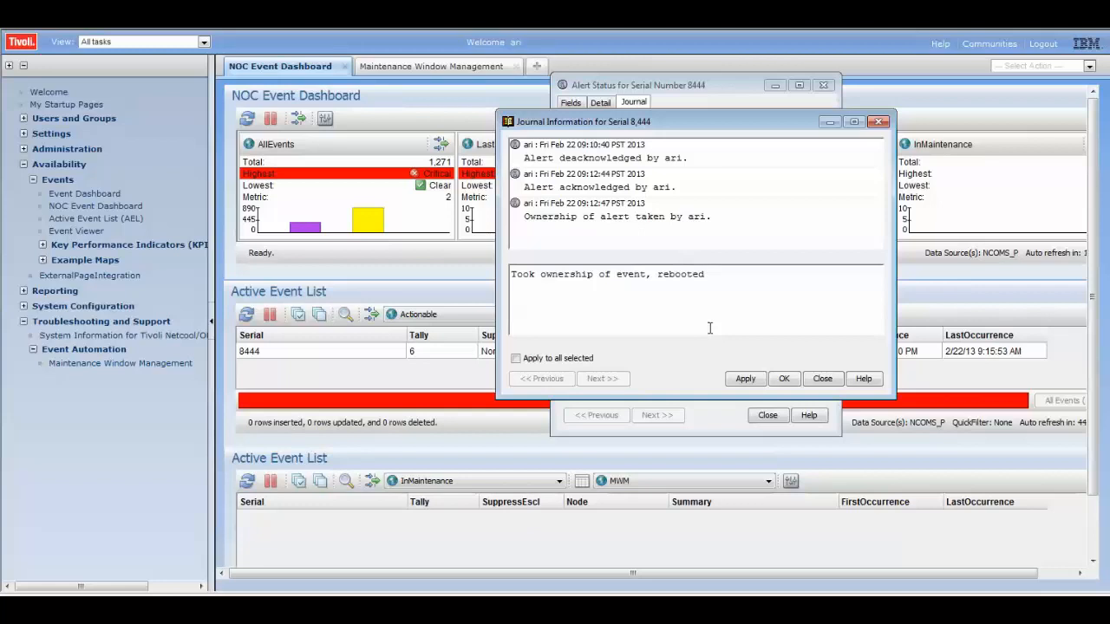
Step: Continue the journal entry with "switch, cisco-switch1 after opening a 10 minute maintenance window"
{"action": "type", "text": "switch, cisco-switch1 afteropening"}
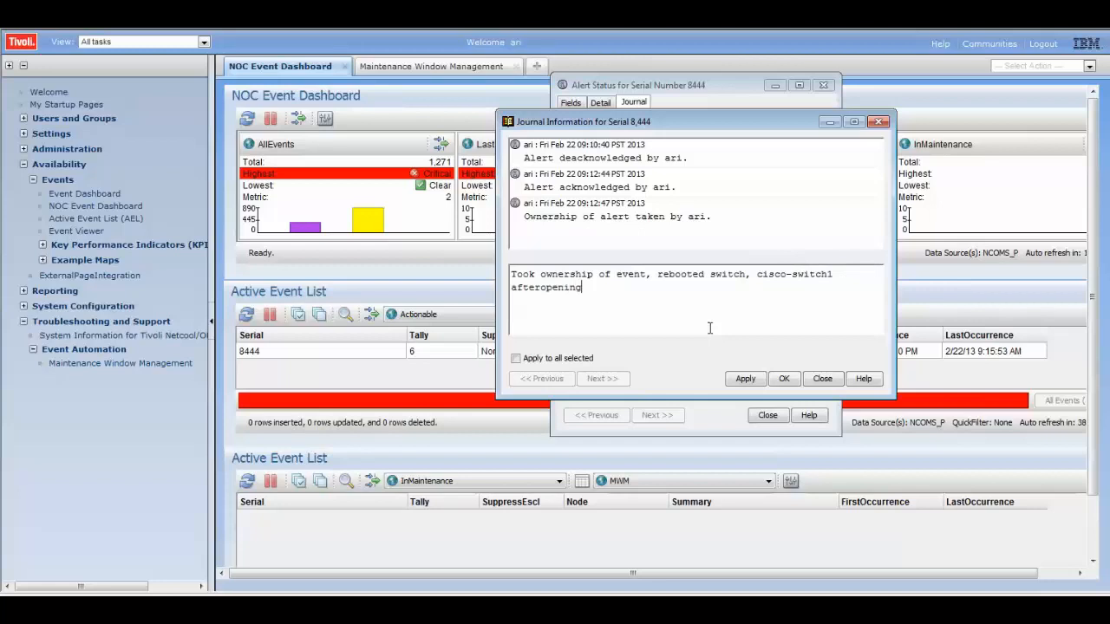
{"action": "key", "text": "BackSpace"}
{"action": "key", "text": "BackSpace"}
{"action": "key", "text": "BackSpace"}
{"action": "key", "text": "BackSpace"}
{"action": "key", "text": "BackSpace"}
{"action": "key", "text": "BackSpace"}
{"action": "key", "text": "BackSpace"}
{"action": "type", "text": "opening a 10 minutes"}
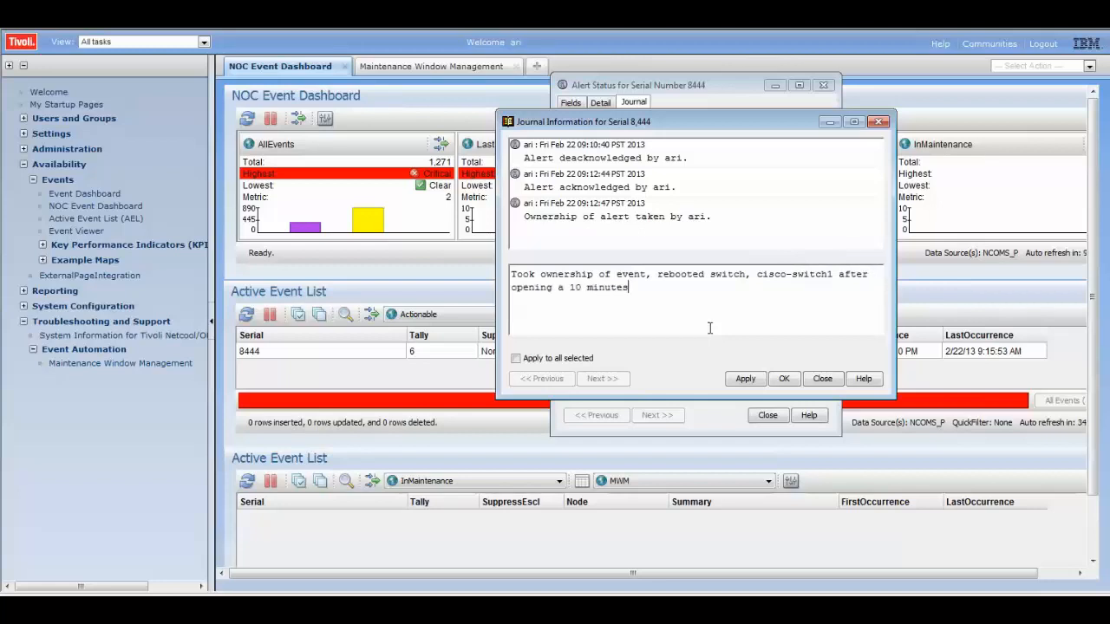
{"action": "key", "text": "BackSpace"}
{"action": "type", "text": "maintenance window,"}
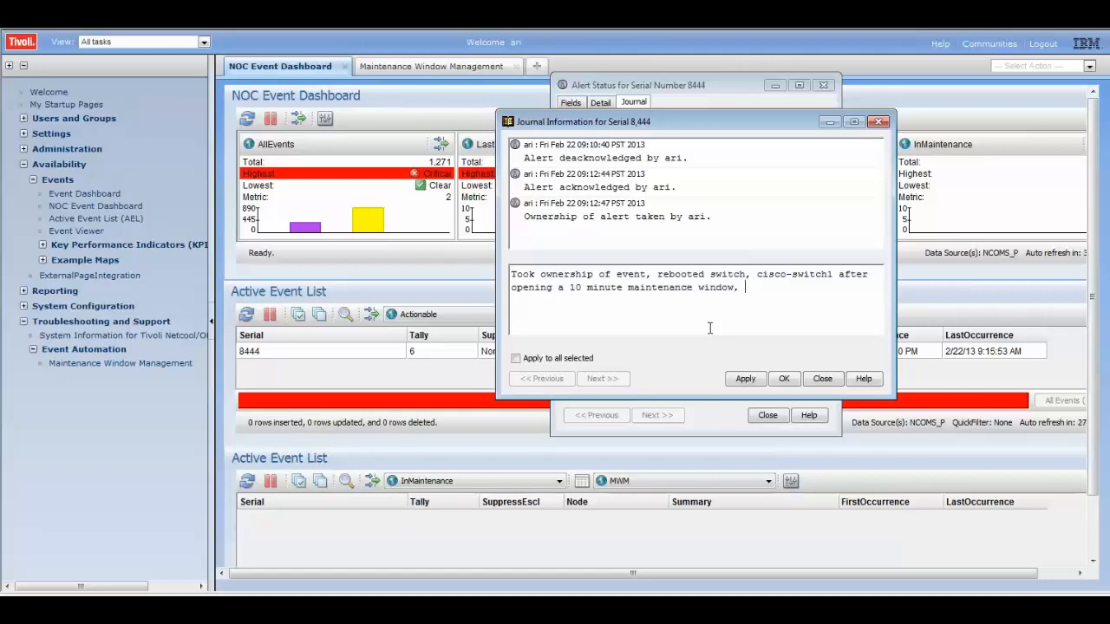
{"action": "key", "text": "BackSpace"}
{"action": "key", "text": "BackSpace"}
Step: Finish the journal entry with "- problem still persistss. Assigning to tier 3", save it and close the alert details
{"action": "type", "text": "- problem still persi"}
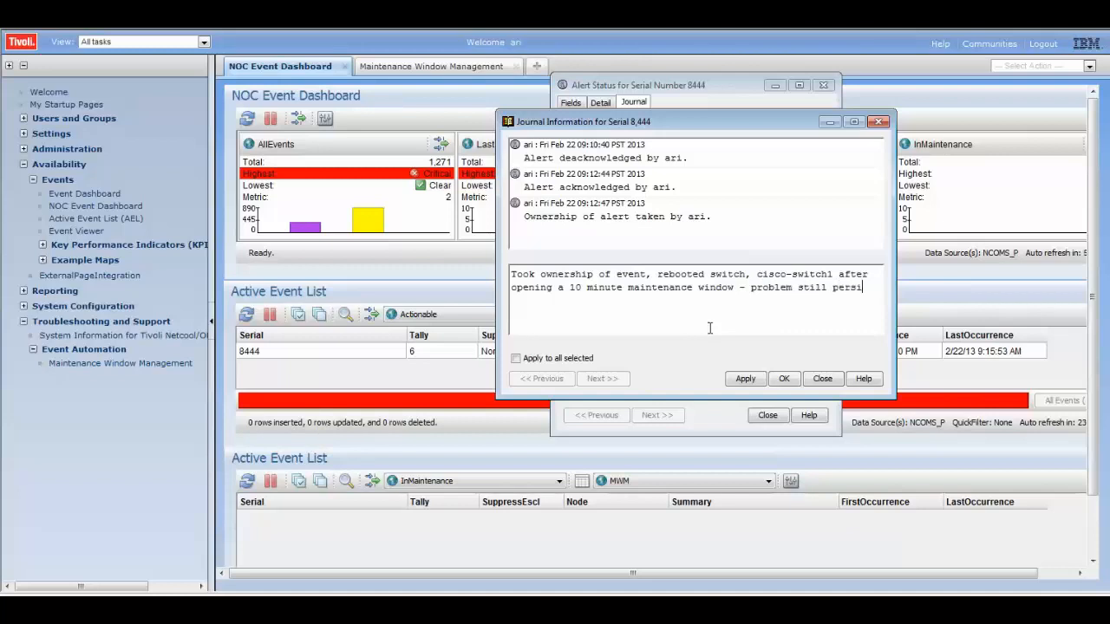
{"action": "type", "text": "stss.  Assigning to"}
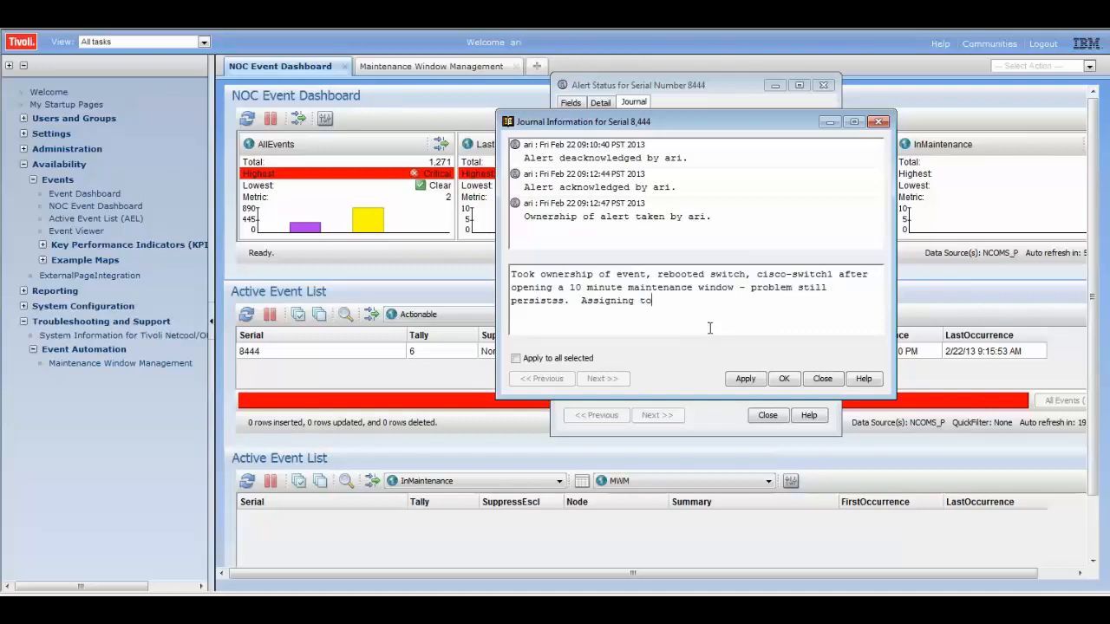
{"action": "type", "text": " tier 3"}
{"action": "left_click", "coordinate": [783, 379]}
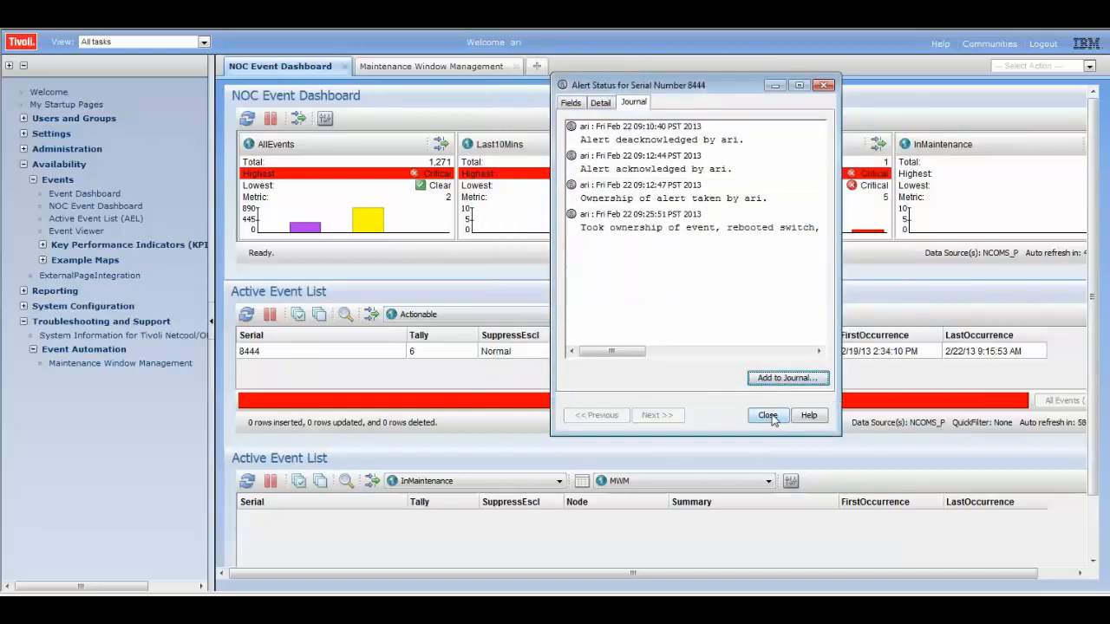
{"action": "left_click", "coordinate": [770, 417]}
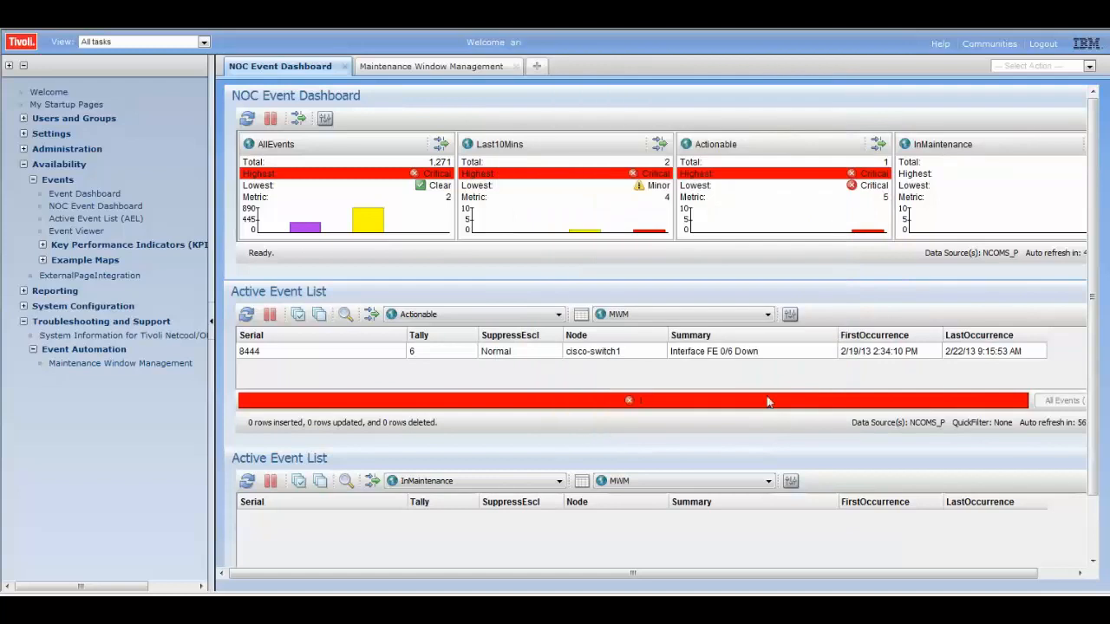